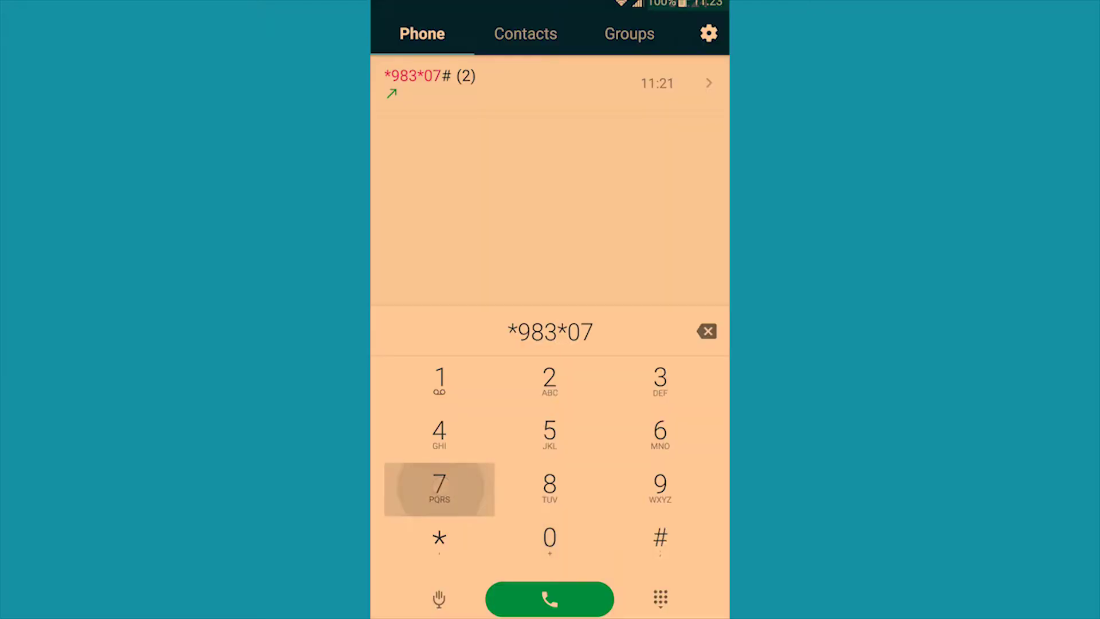
# - Dial *983*07# to launch the factory test menu showing 7 of 15 tests completed
pyautogui.click(660, 537)
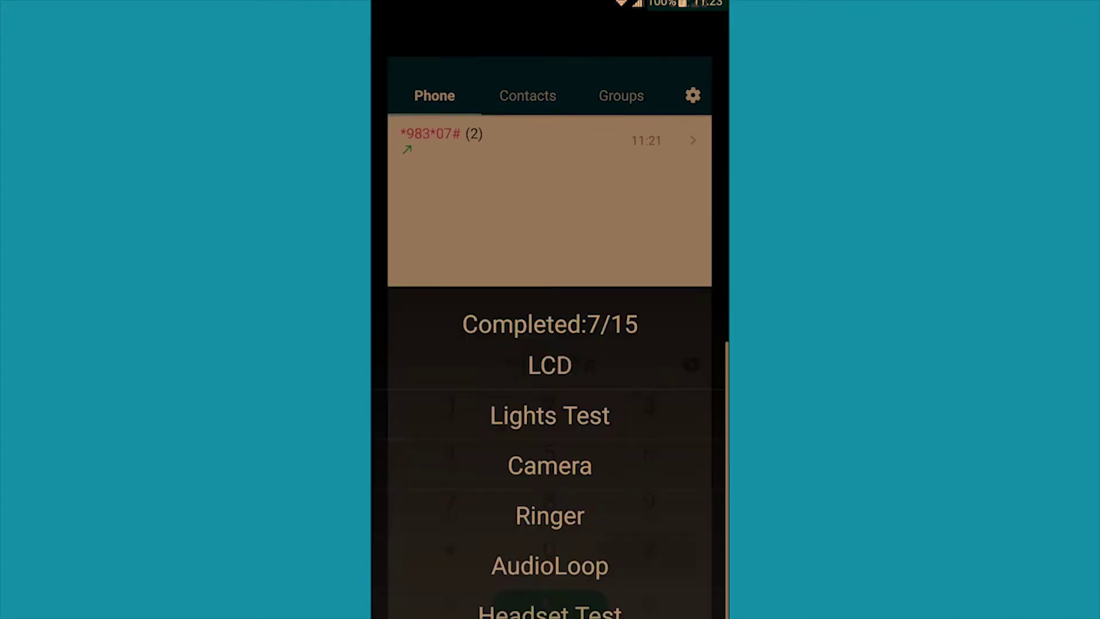
pyautogui.moveTo(663, 522); pyautogui.dragTo(711, 128)
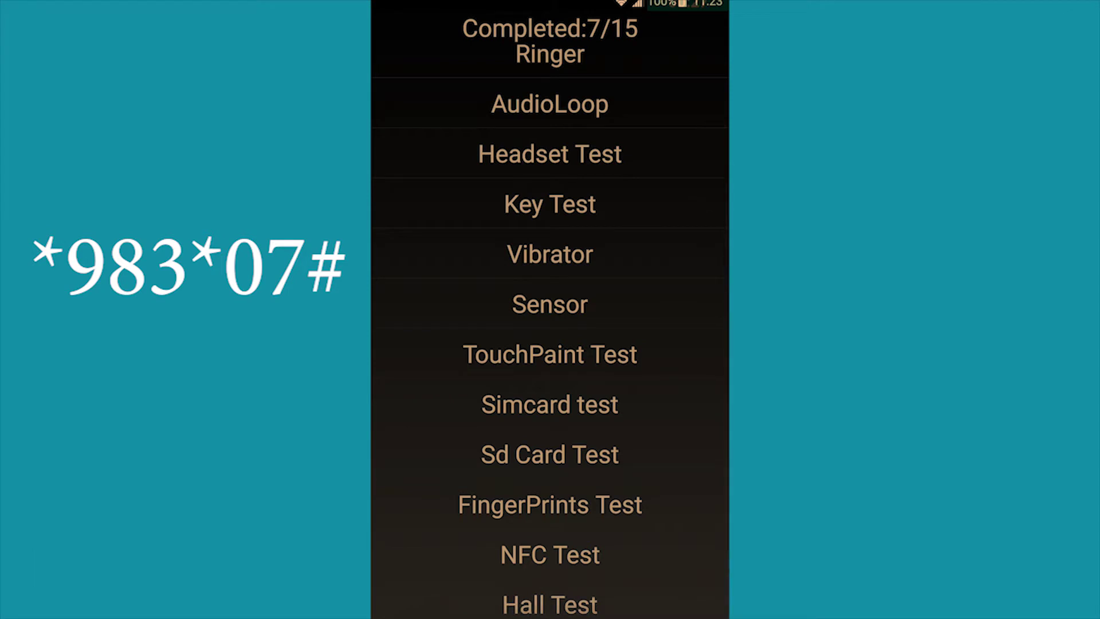
# - Complete the LCD screen test and pass the Lights Test, reaching 9/15
pyautogui.moveTo(639, 135)
pyautogui.mouseDown()
pyautogui.moveTo(598, 317)
pyautogui.moveTo(583, 495)
pyautogui.mouseUp()
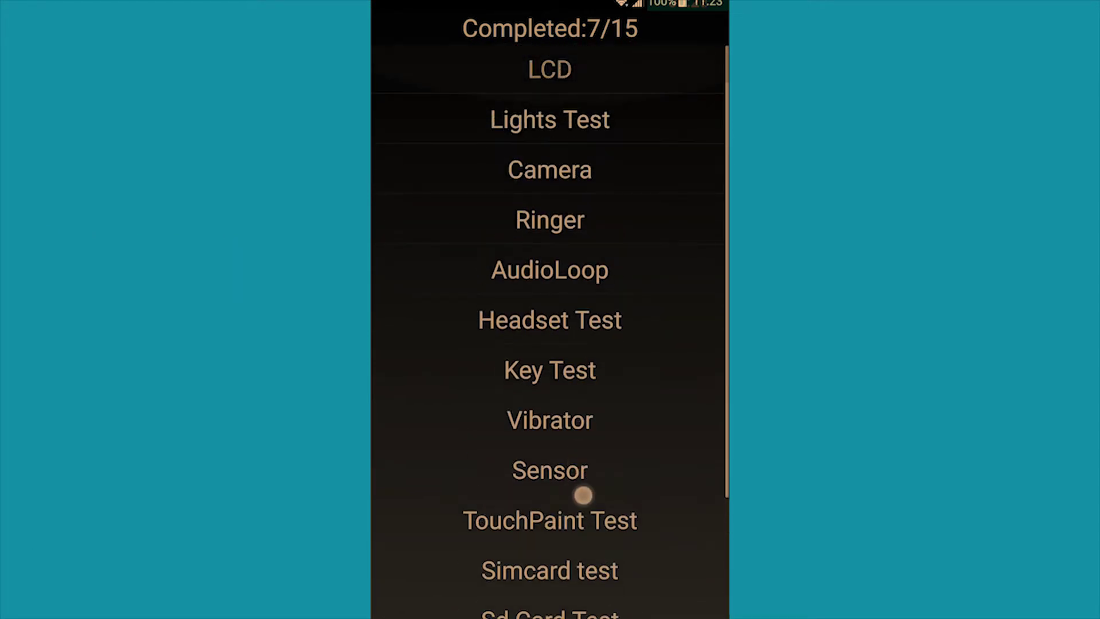
pyautogui.click(555, 69)
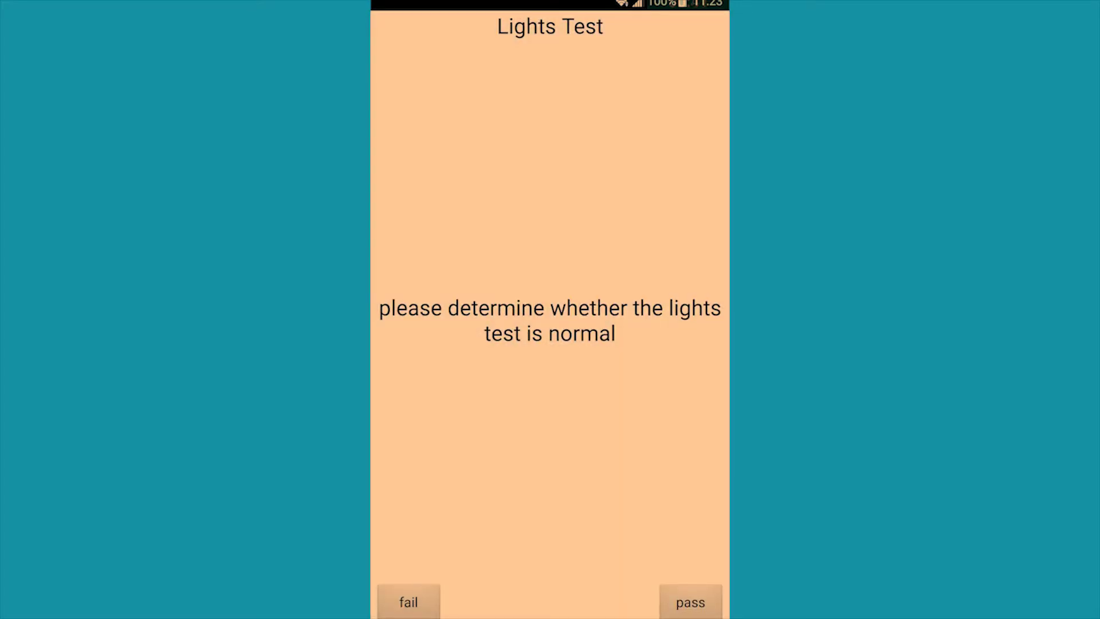
pyautogui.click(691, 602)
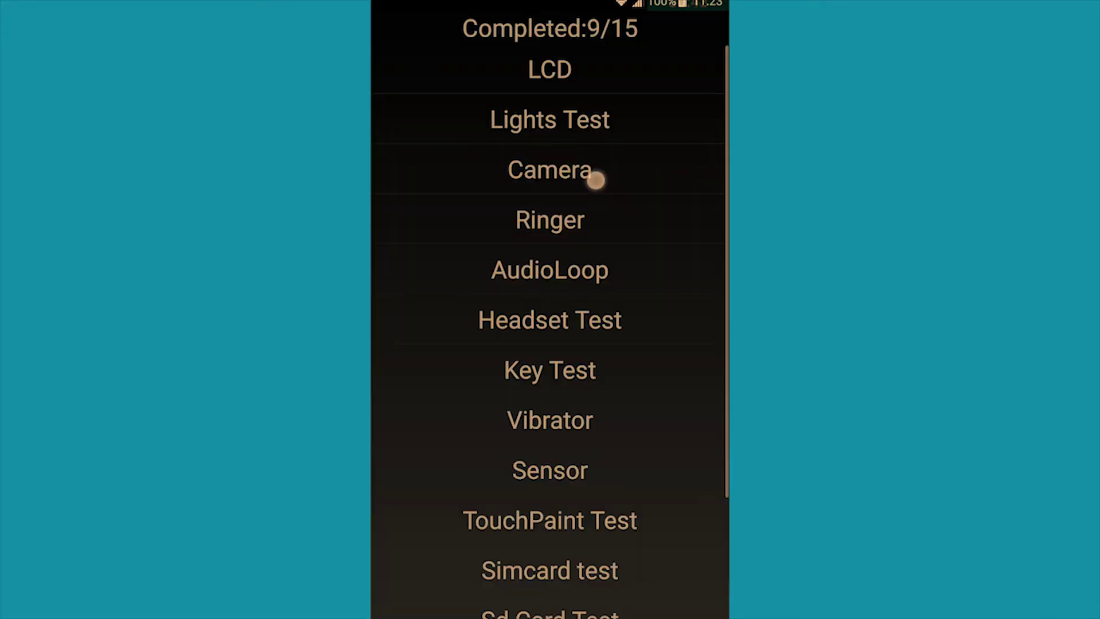
# - Run the Camera test, then pass the Ringer test
pyautogui.click(595, 180)
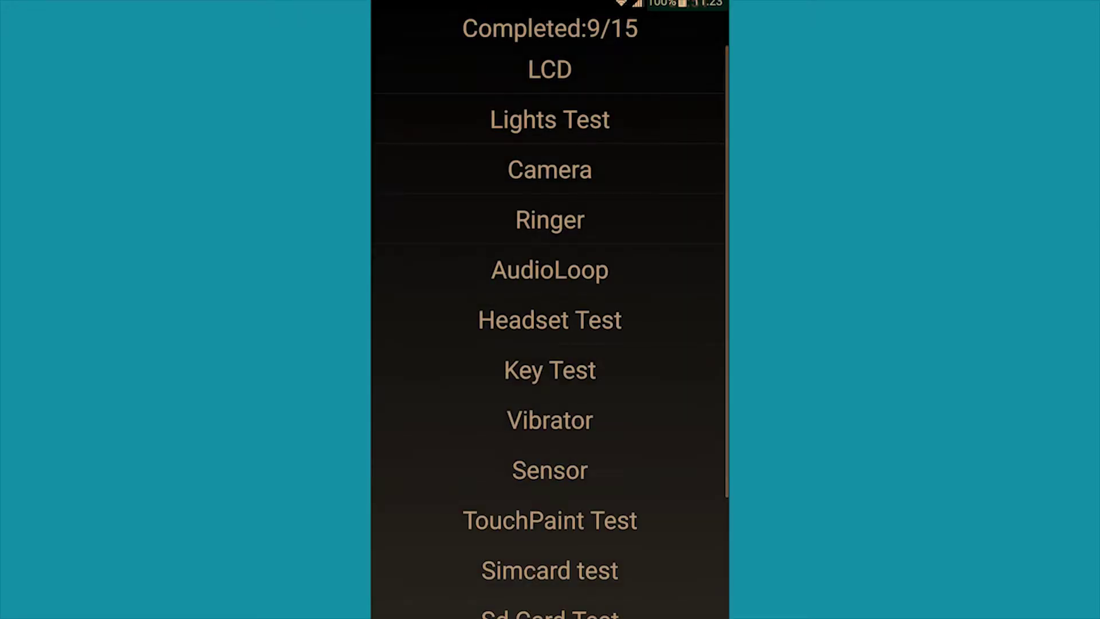
pyautogui.click(516, 235)
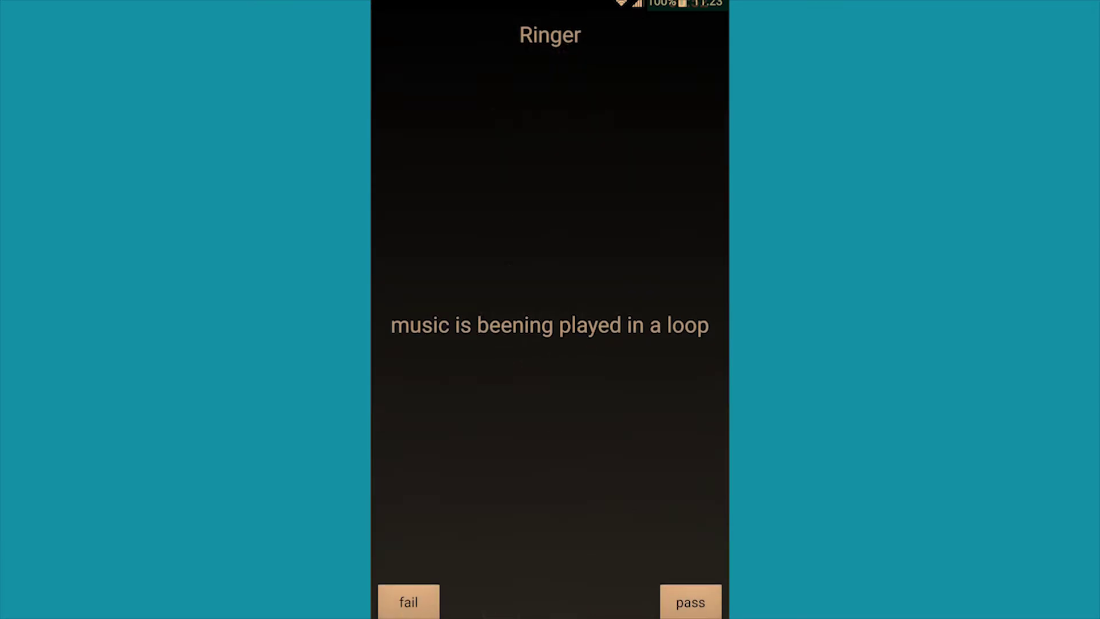
pyautogui.click(690, 601)
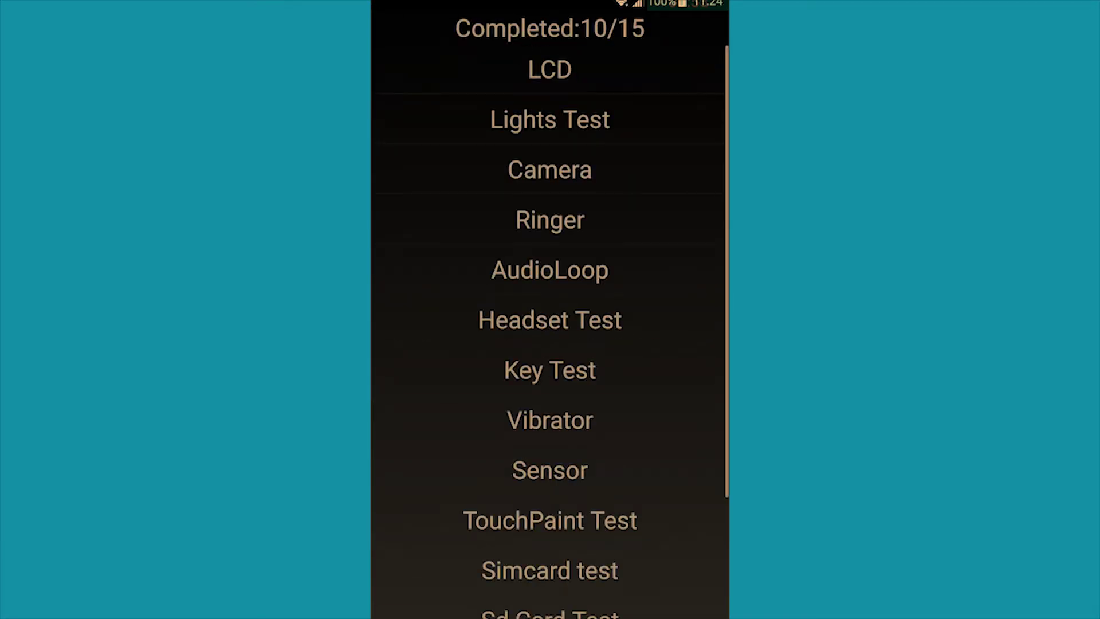
# - Pass AudioLoop after checking handset, speaker and auxiliary microphone echo, reaching 11/15
pyautogui.click(516, 271)
pyautogui.click(506, 98)
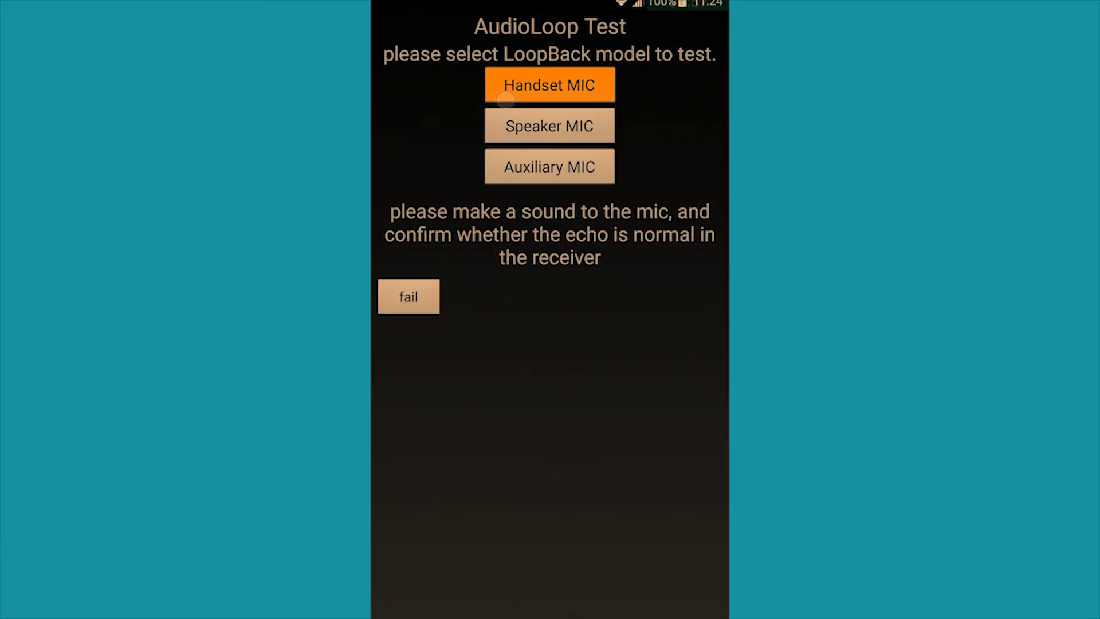
pyautogui.click(518, 138)
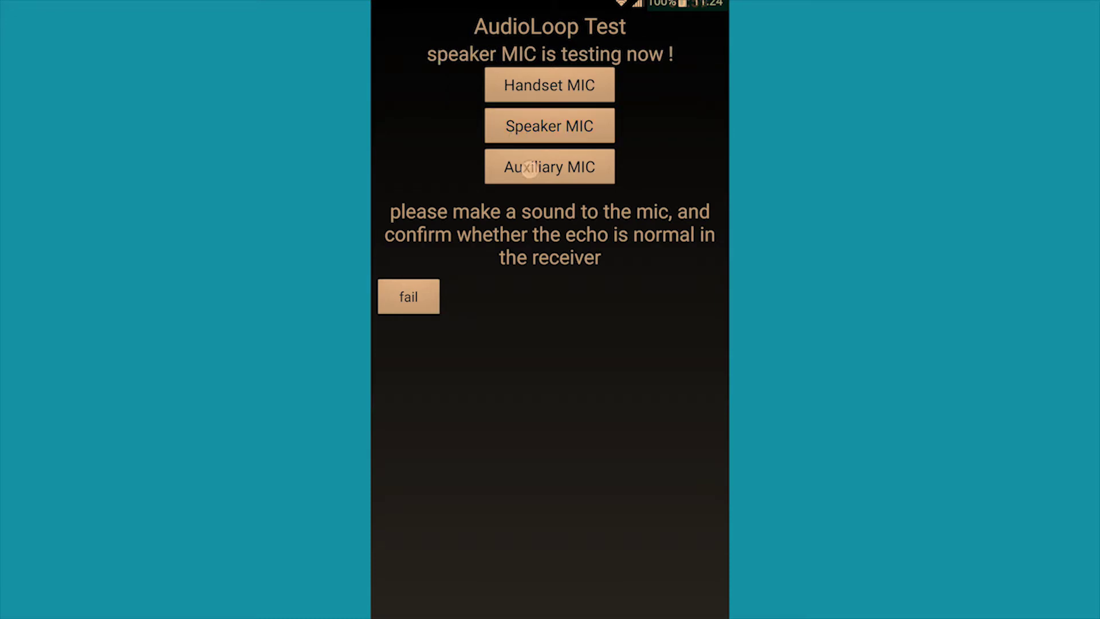
pyautogui.click(528, 169)
pyautogui.click(704, 305)
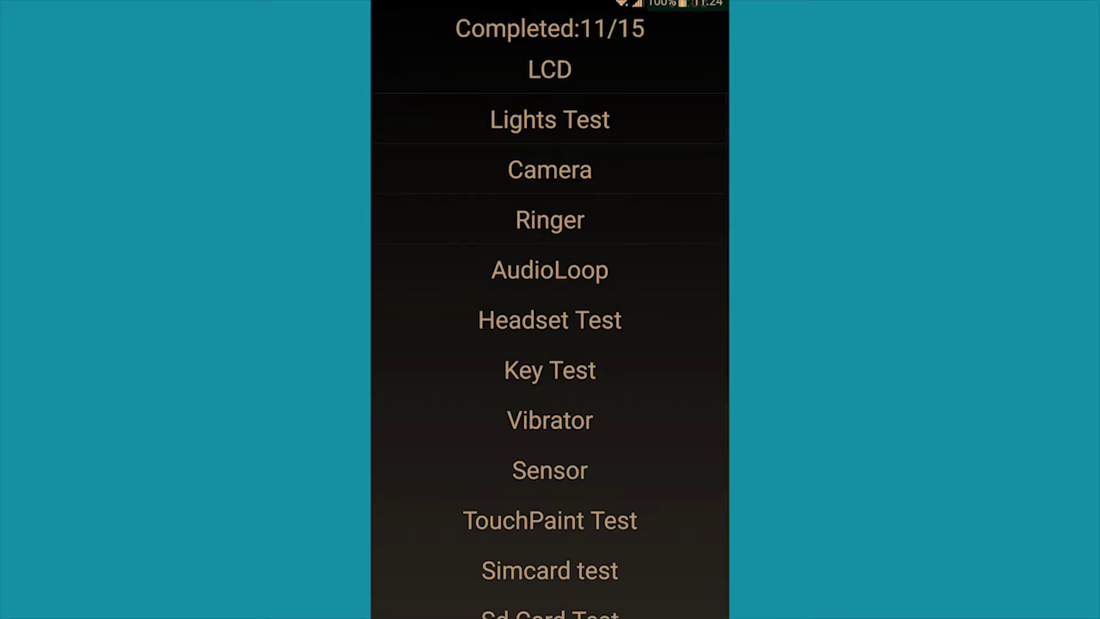
pyautogui.click(472, 333)
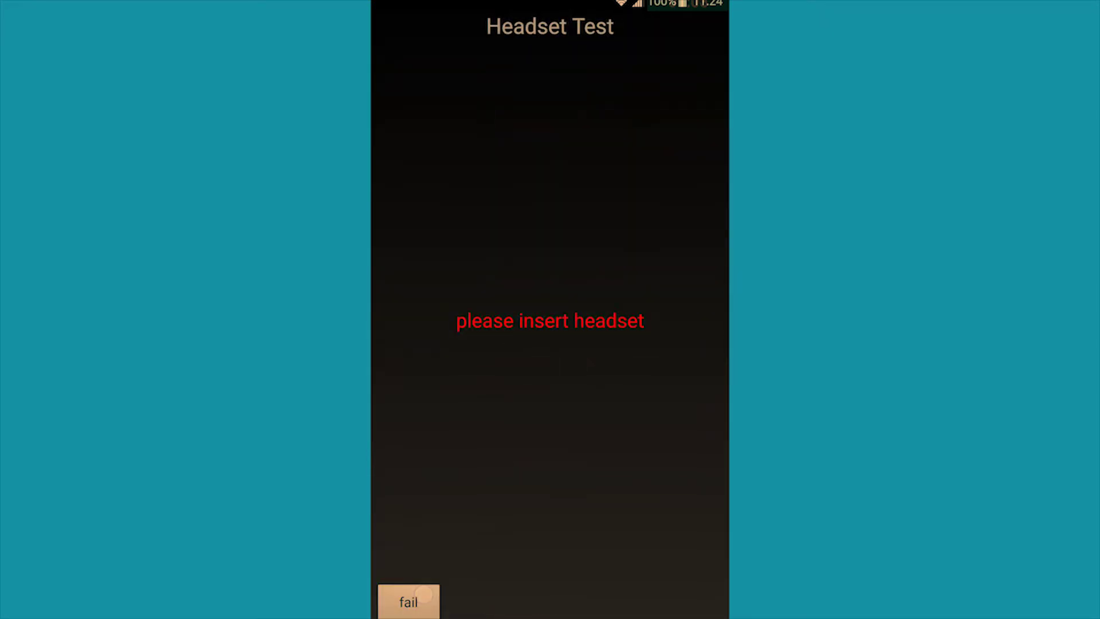
# - Fail Headset Test with no headset, then press every hardware key in Key Test
pyautogui.click(425, 592)
pyautogui.click(521, 369)
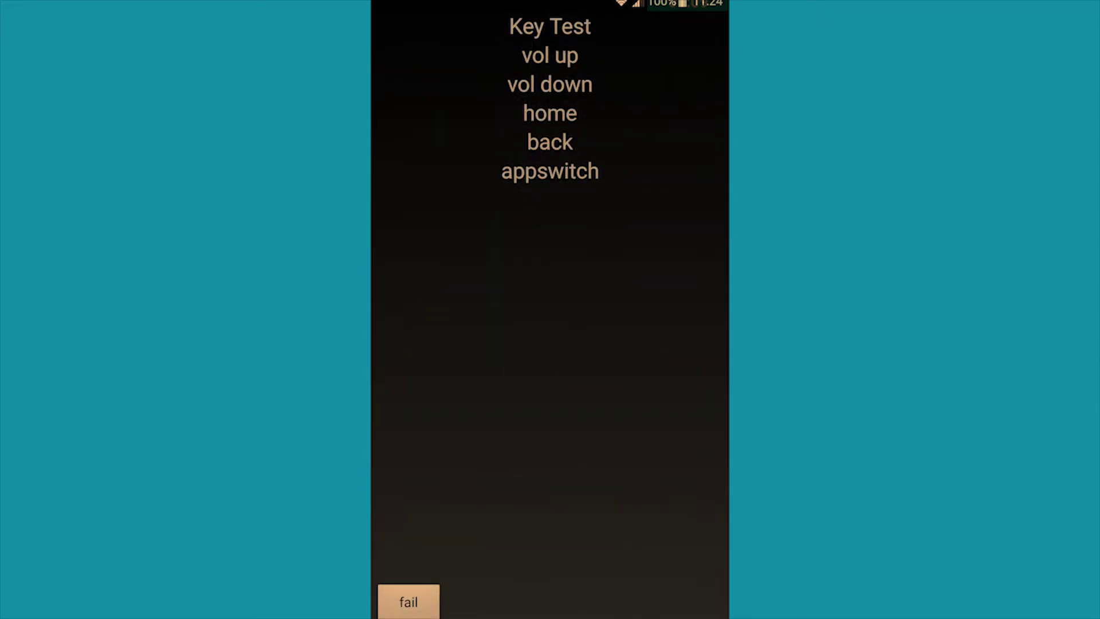
pyautogui.press('XF86AudioLowerVolume')
pyautogui.press('Home')
pyautogui.press('XF86Back')
pyautogui.press('Menu')
pyautogui.click(544, 422)
# - Pass the Vibrator test, calibrate proximity, and pass the Sensor test, reaching 14/15
pyautogui.click(689, 603)
pyautogui.click(533, 469)
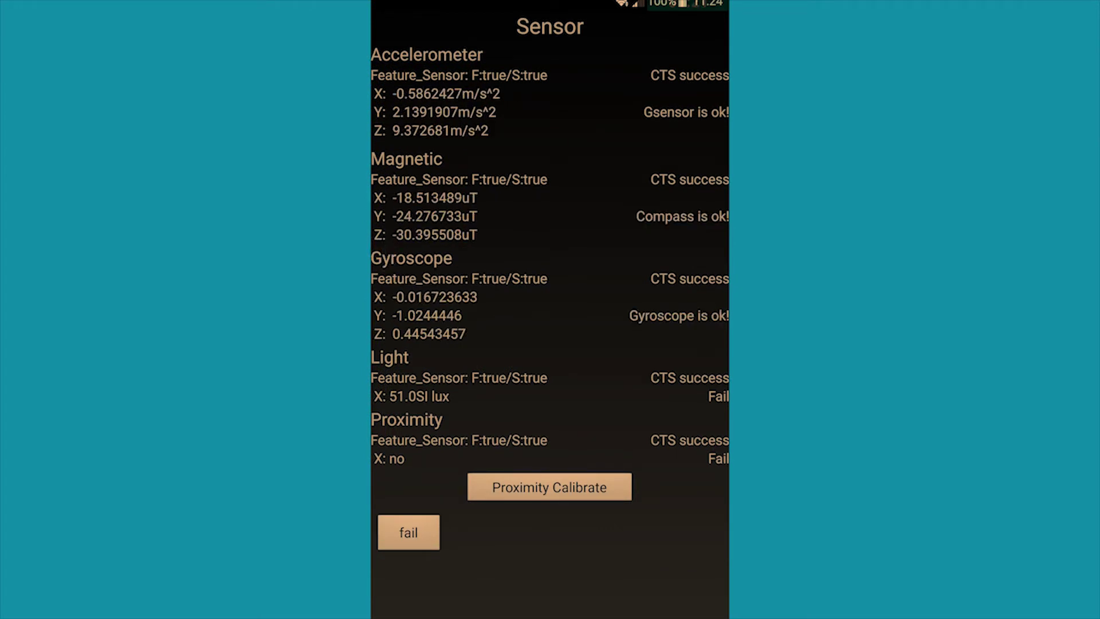
pyautogui.click(549, 488)
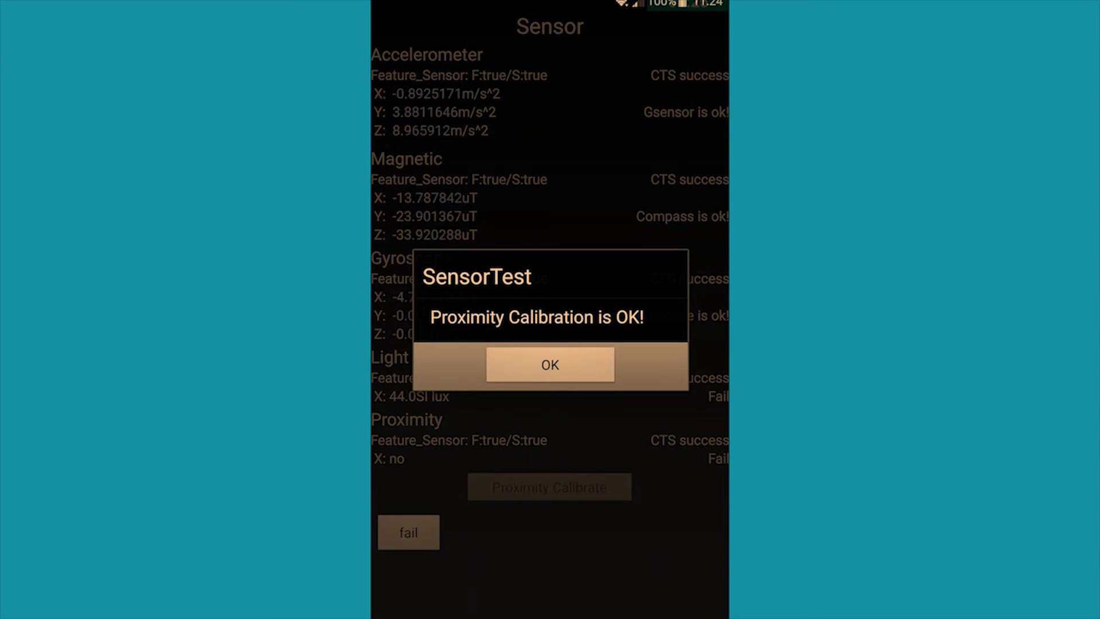
pyautogui.click(517, 375)
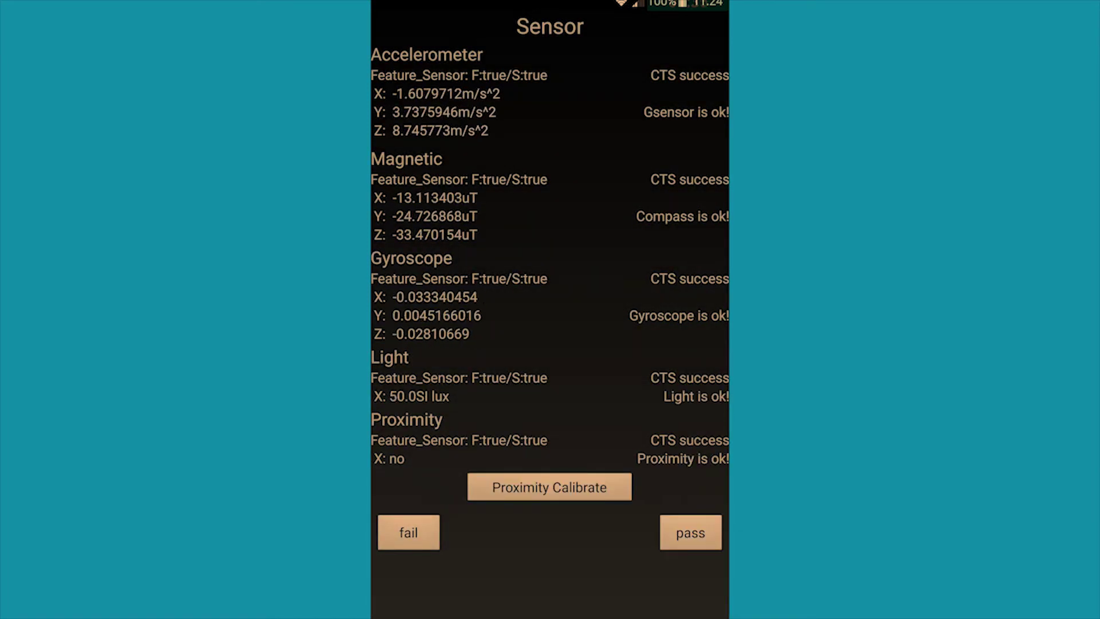
pyautogui.click(700, 533)
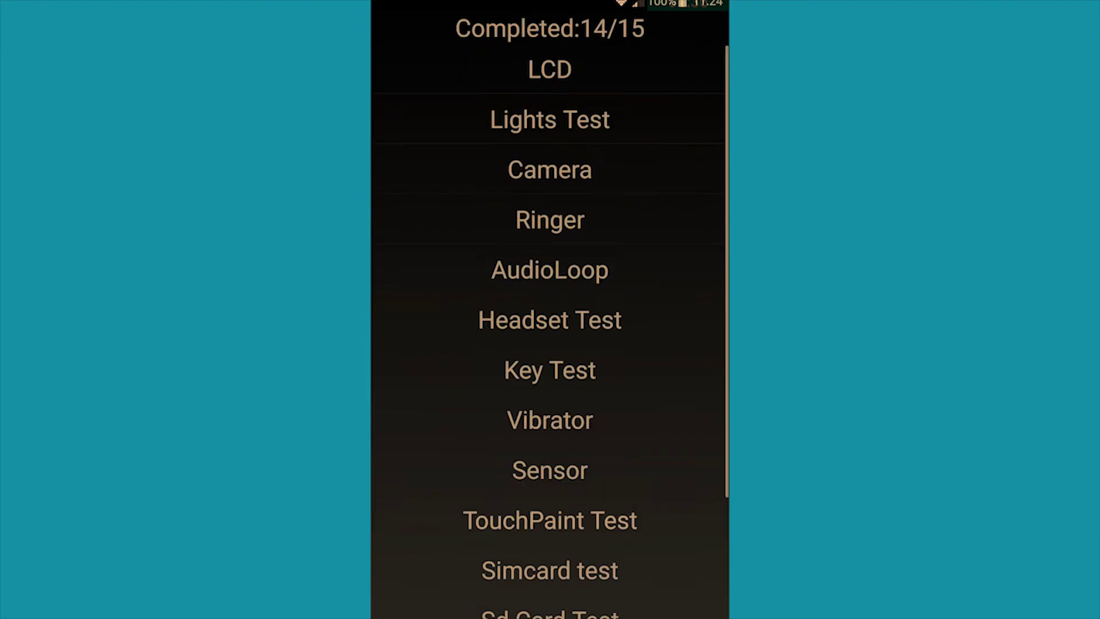
pyautogui.moveTo(481, 449); pyautogui.dragTo(413, 262)
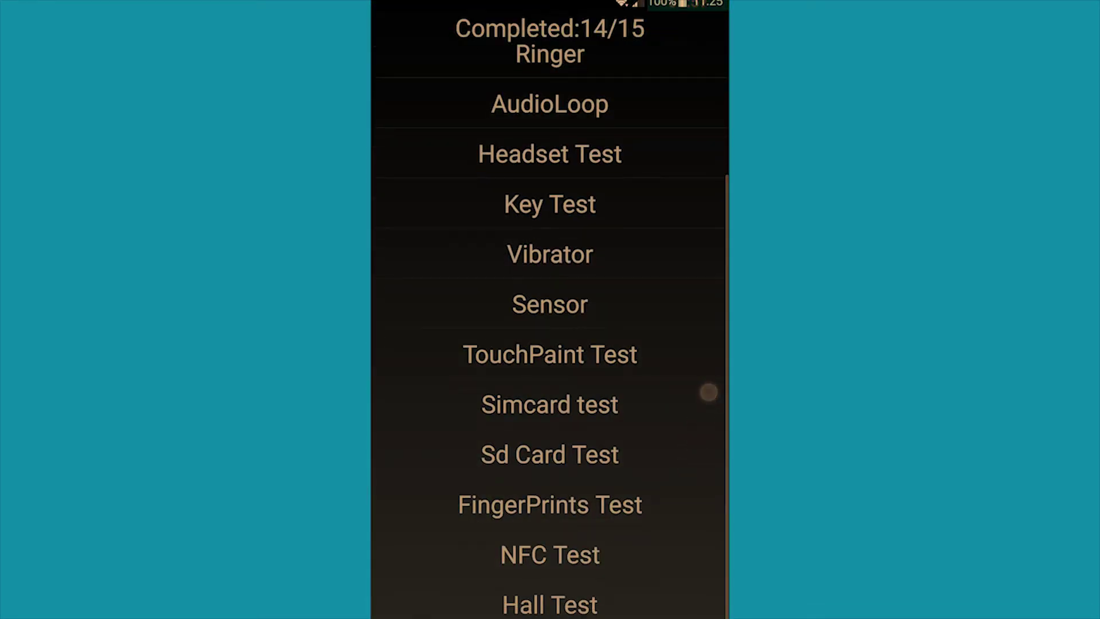
# - Open the Simcard test, which shows SIM1 normal and SIM2 failed
pyautogui.click(640, 411)
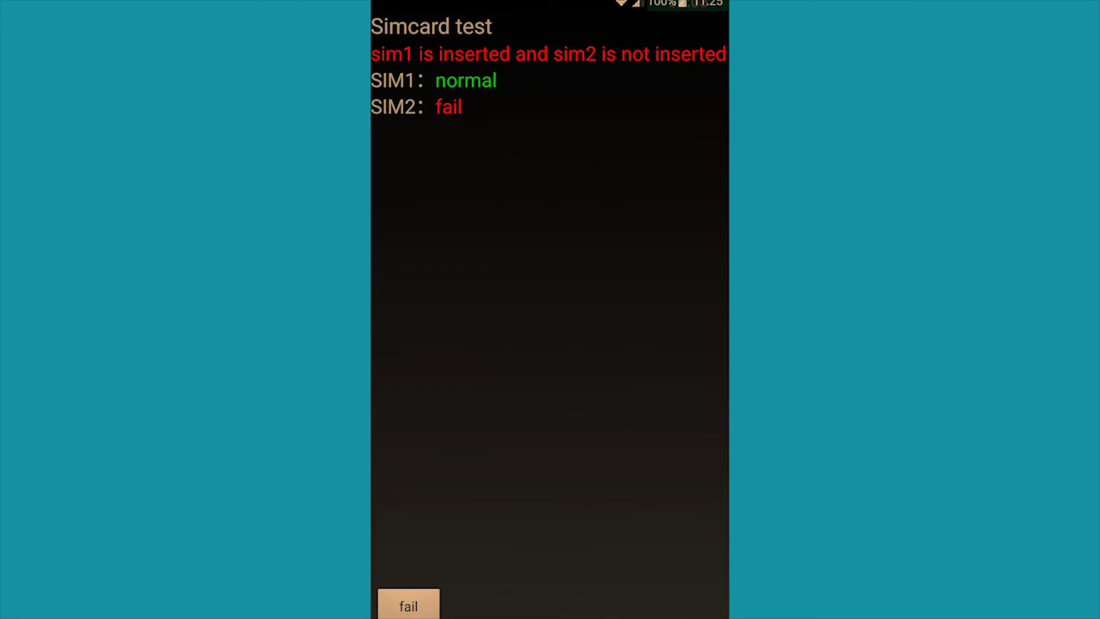
# - Fail Simcard, pass Sd Card Test and FingerPrints Test, bringing the count to 15/15
pyautogui.click(408, 606)
pyautogui.moveTo(447, 401); pyautogui.dragTo(392, 270)
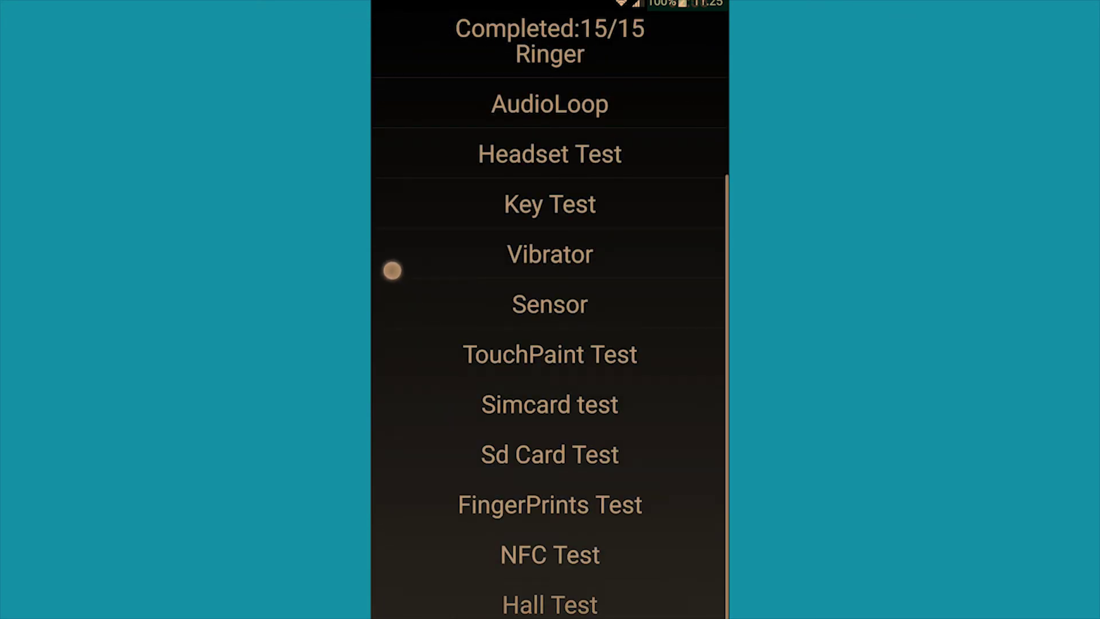
pyautogui.click(510, 459)
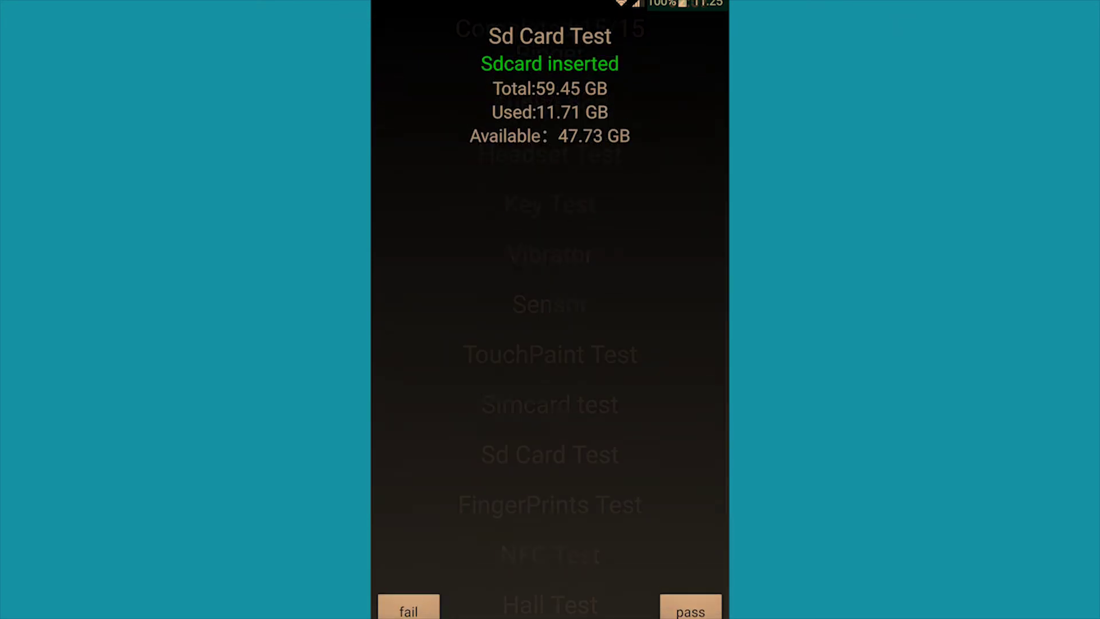
pyautogui.click(687, 605)
pyautogui.click(481, 504)
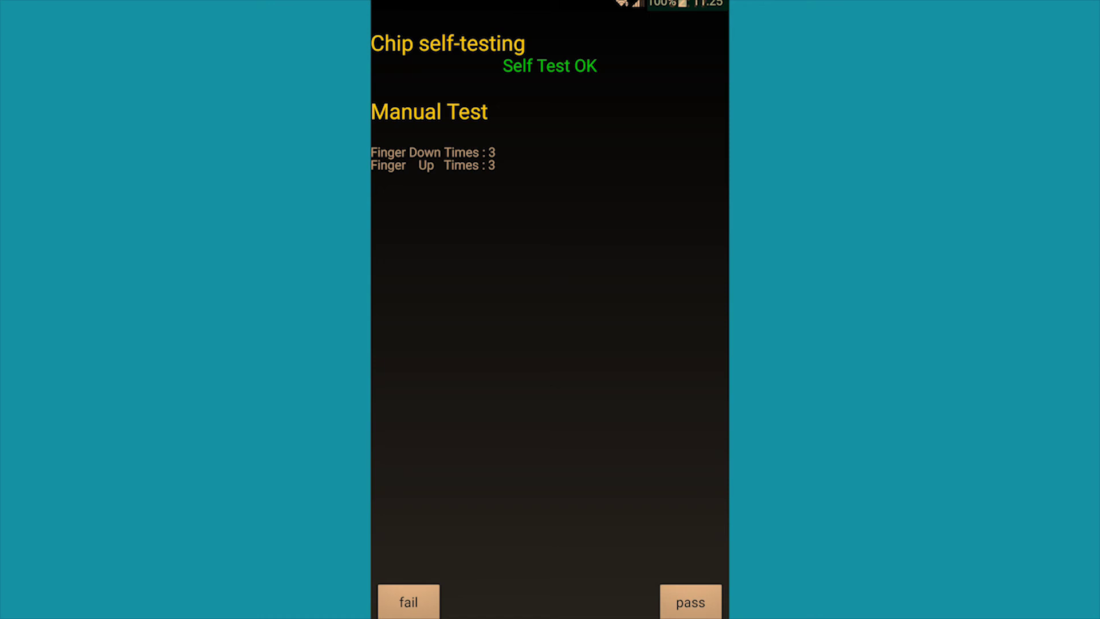
pyautogui.click(691, 602)
# - Check NFC in quick settings and pass the NFC Test with chip and card OK
pyautogui.click(514, 559)
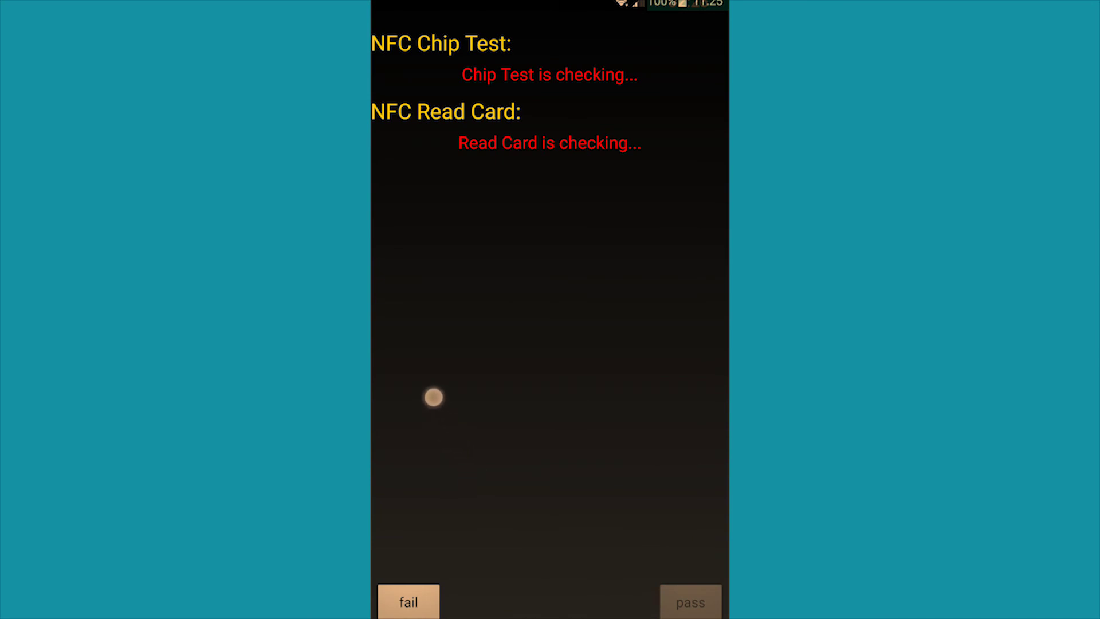
pyautogui.moveTo(469, 20)
pyautogui.mouseDown()
pyautogui.moveTo(514, 271)
pyautogui.moveTo(514, 591)
pyautogui.mouseUp()
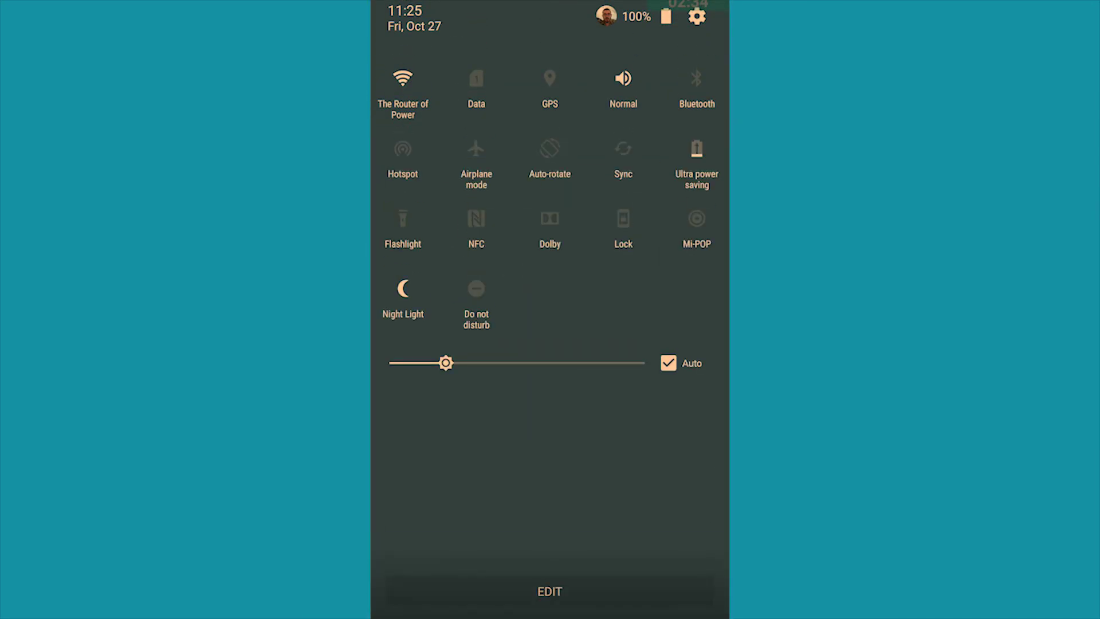
pyautogui.moveTo(678, 524)
pyautogui.mouseDown()
pyautogui.moveTo(678, 459)
pyautogui.moveTo(665, 528)
pyautogui.mouseUp()
pyautogui.moveTo(682, 482); pyautogui.dragTo(692, 341)
pyautogui.moveTo(693, 481)
pyautogui.mouseDown()
pyautogui.moveTo(697, 312)
pyautogui.moveTo(685, 314)
pyautogui.mouseUp()
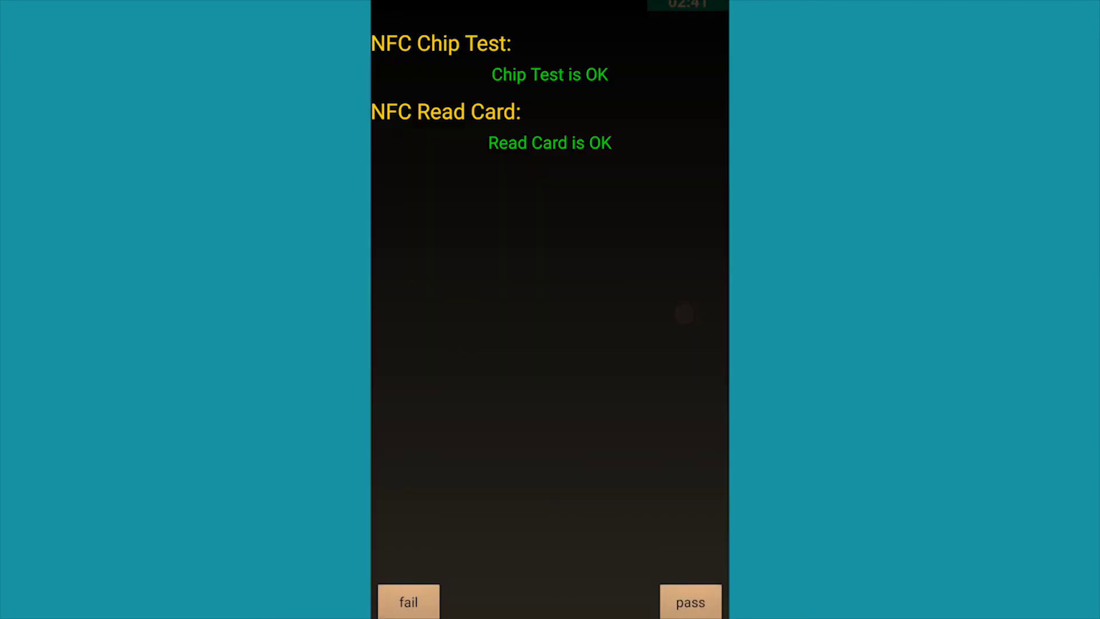
pyautogui.click(411, 591)
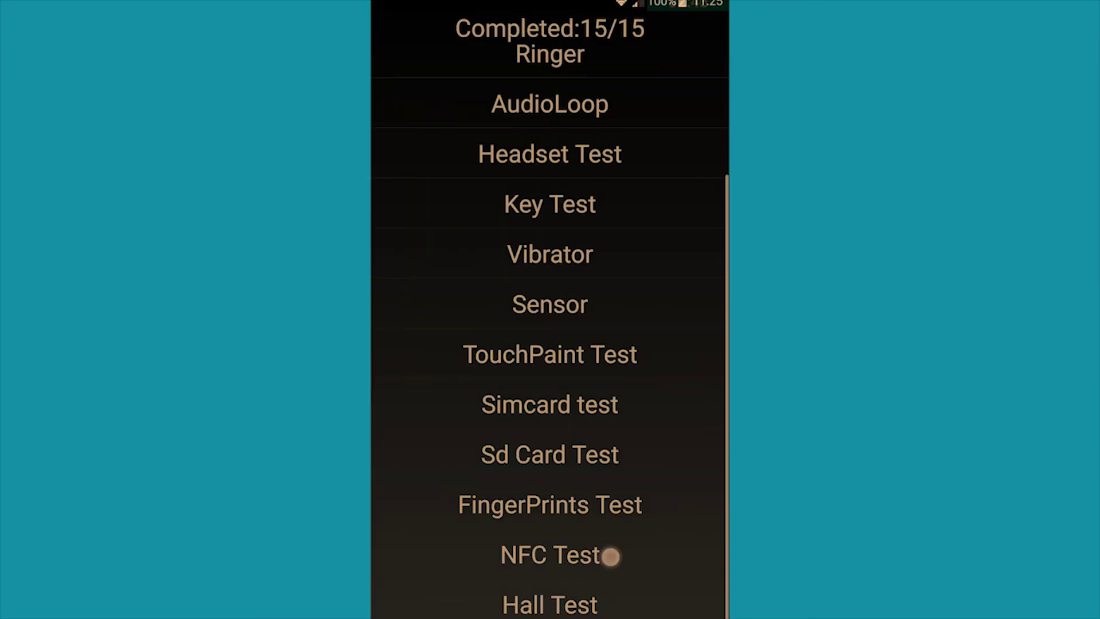
pyautogui.click(610, 556)
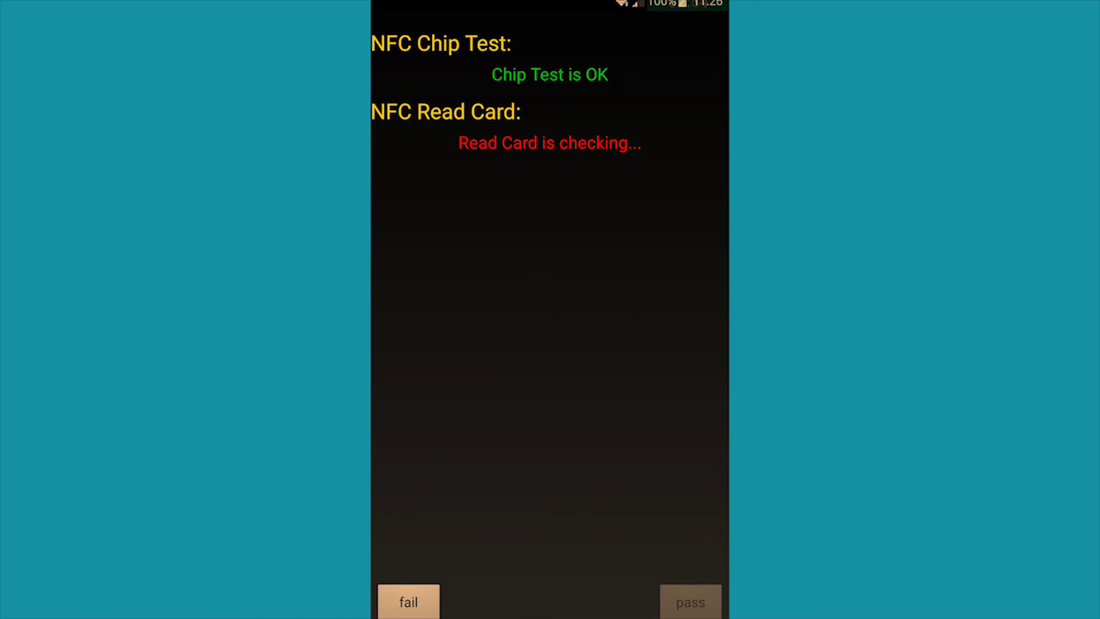
pyautogui.click(411, 592)
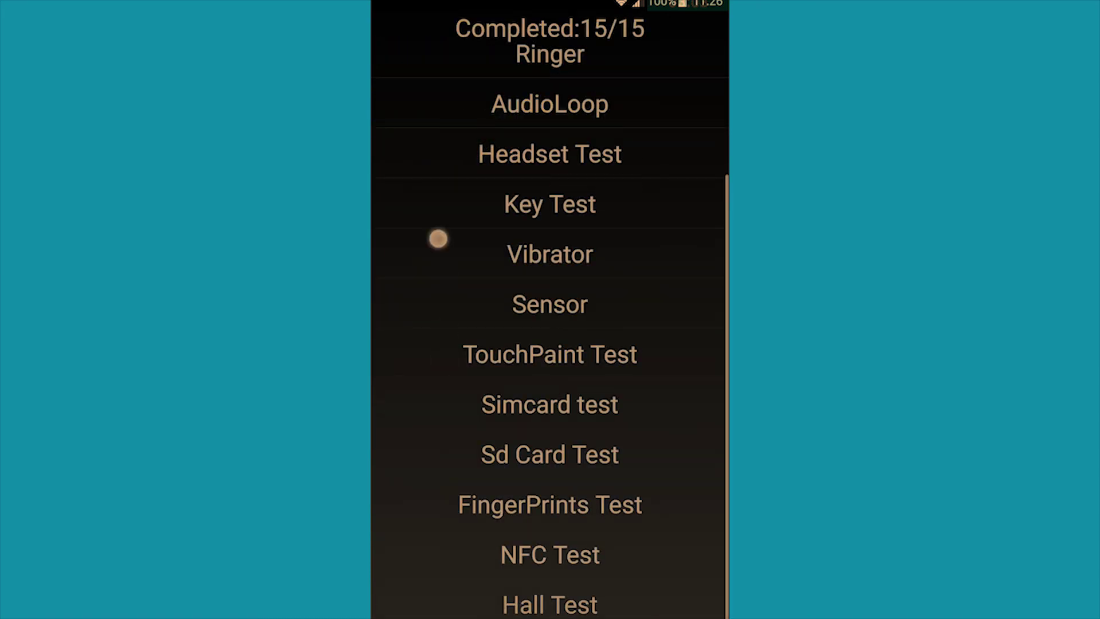
# - Fail the Hall Test, which reports the phone sheath as open
pyautogui.click(582, 605)
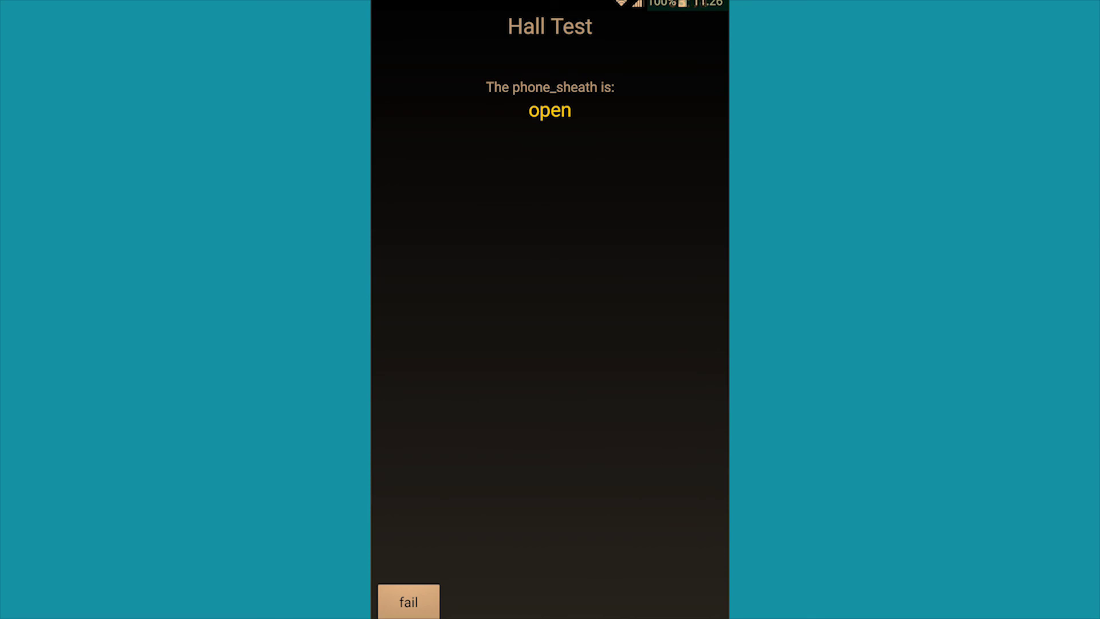
pyautogui.click(409, 602)
pyautogui.moveTo(663, 410); pyautogui.dragTo(655, 551)
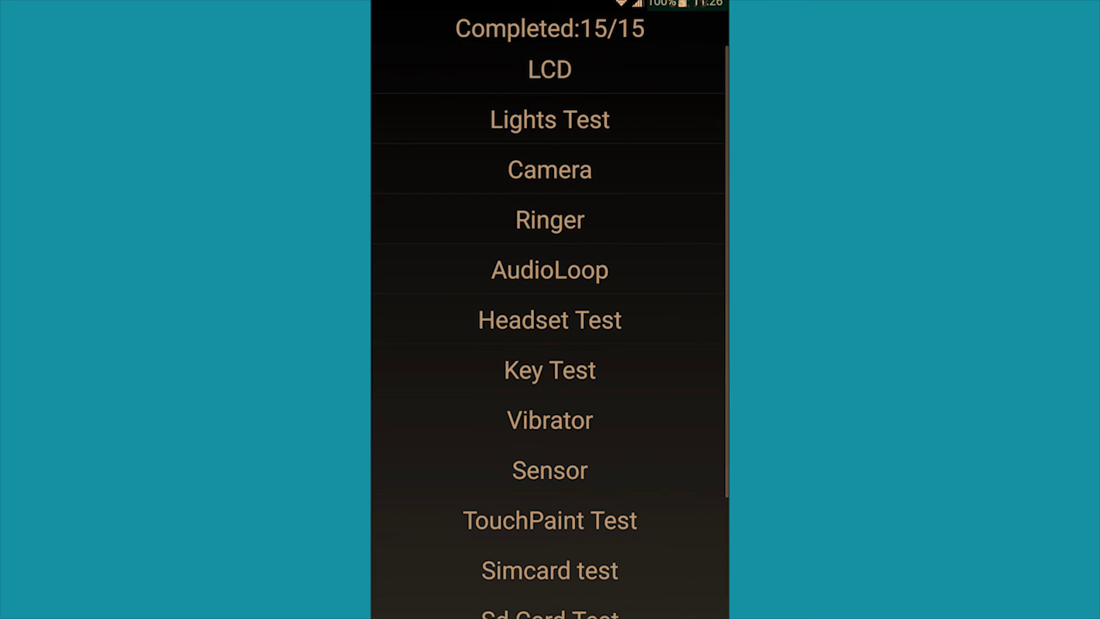
pyautogui.moveTo(397, 357)
pyautogui.mouseDown()
pyautogui.moveTo(388, 84)
pyautogui.moveTo(408, 206)
pyautogui.moveTo(397, 445)
pyautogui.mouseUp()
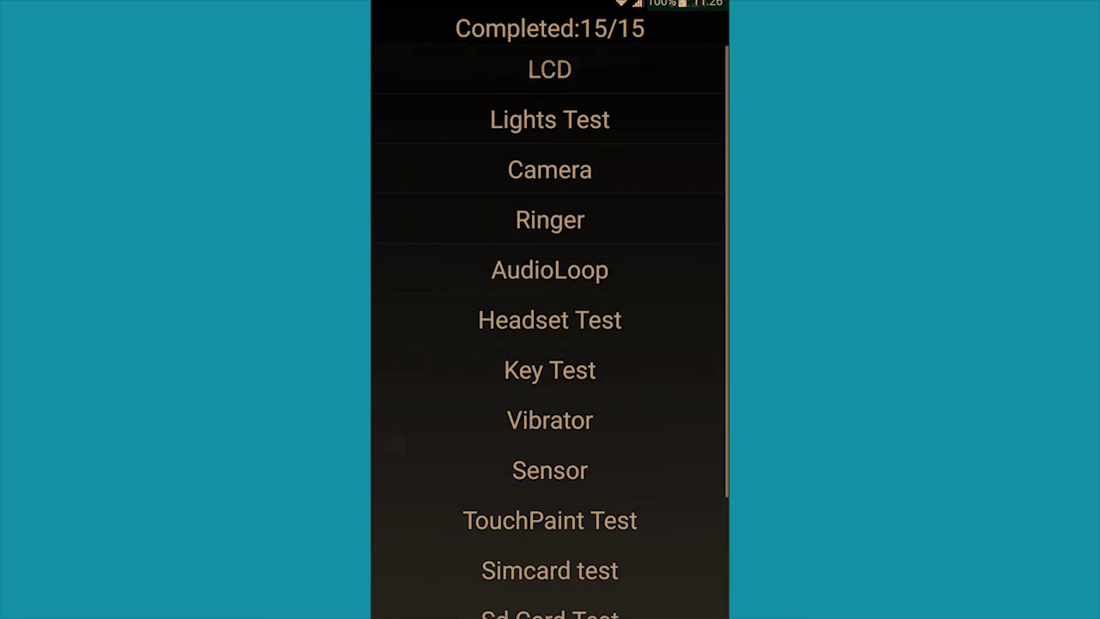